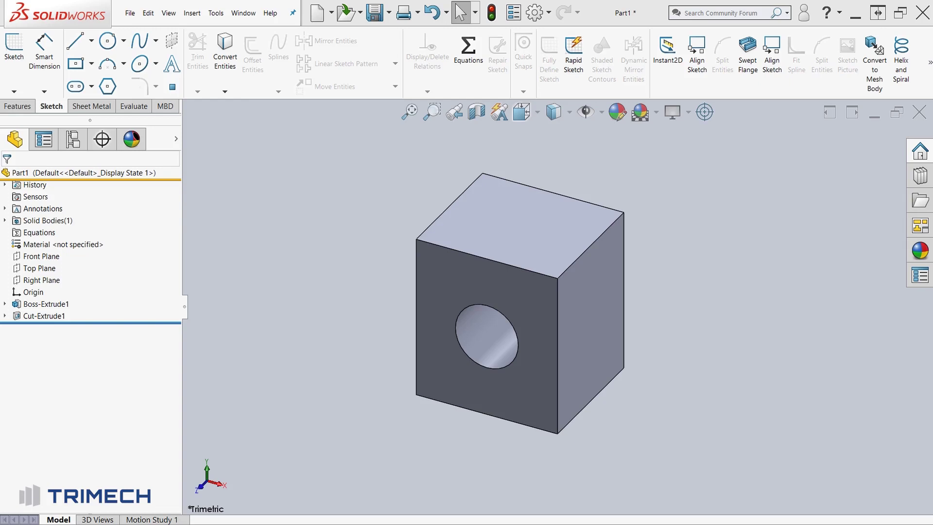
Display the hole's Ø40 diameter, then the block's 100, 90 and 80 dimensions
{"action": "double_click", "coordinate": [532, 213]}
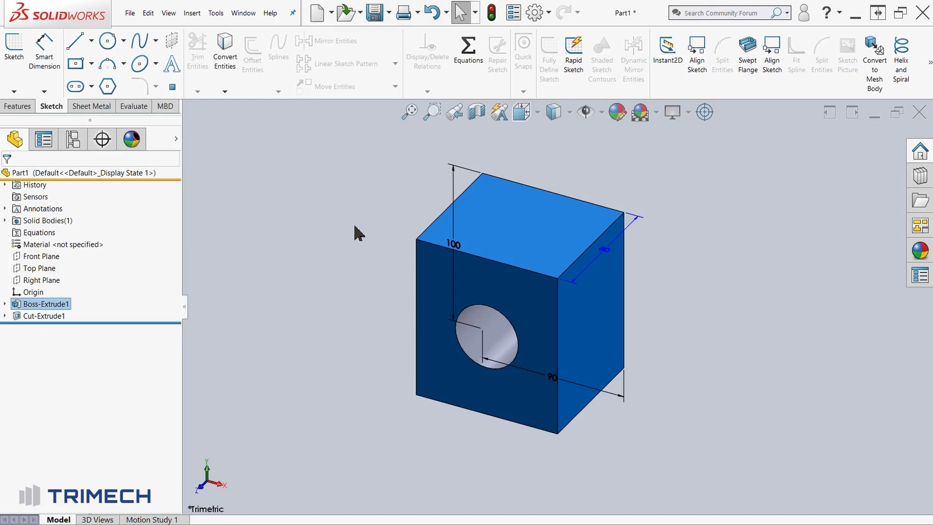
{"action": "left_click", "coordinate": [497, 337]}
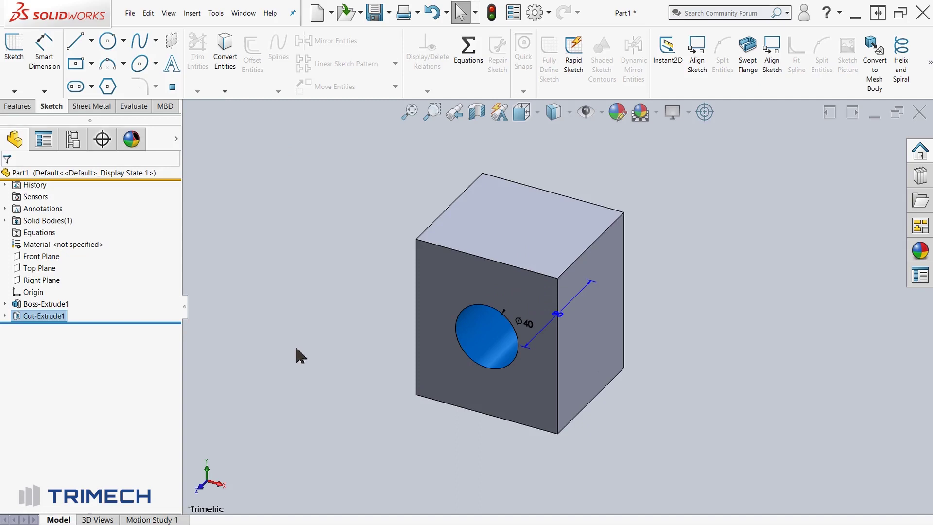
{"action": "left_click", "coordinate": [273, 307]}
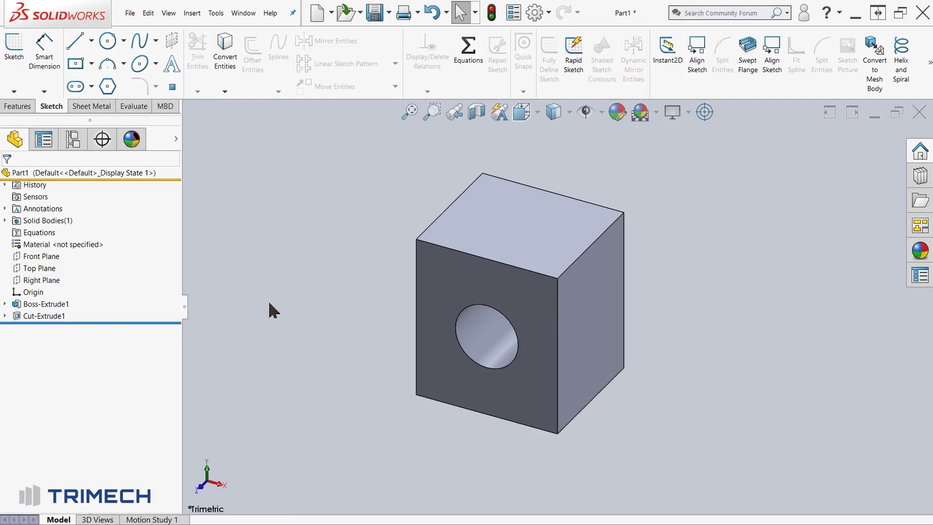
{"action": "left_click", "coordinate": [526, 224]}
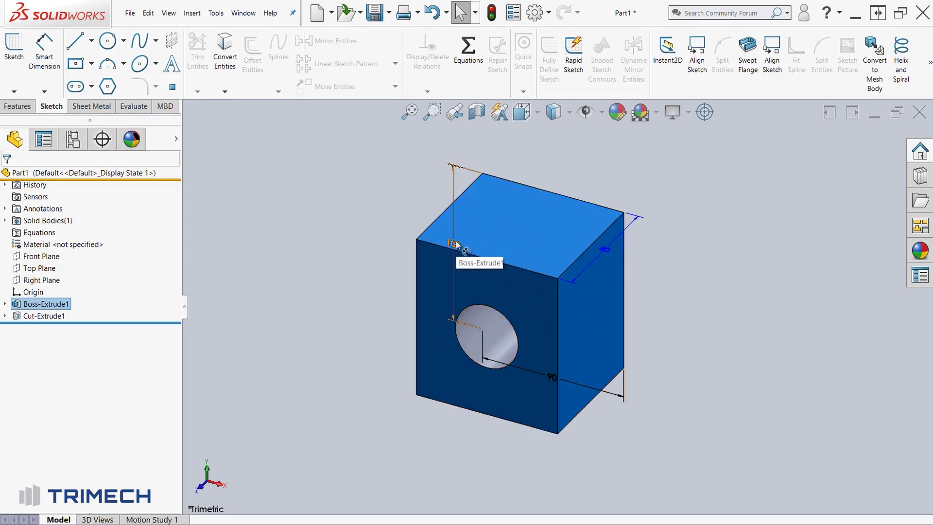
{"action": "left_click", "coordinate": [414, 225]}
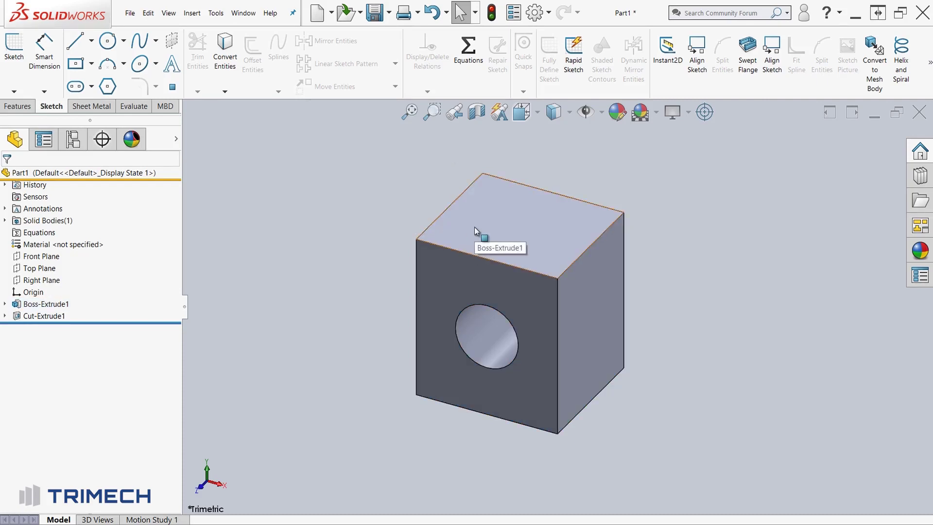
{"action": "left_click", "coordinate": [474, 227]}
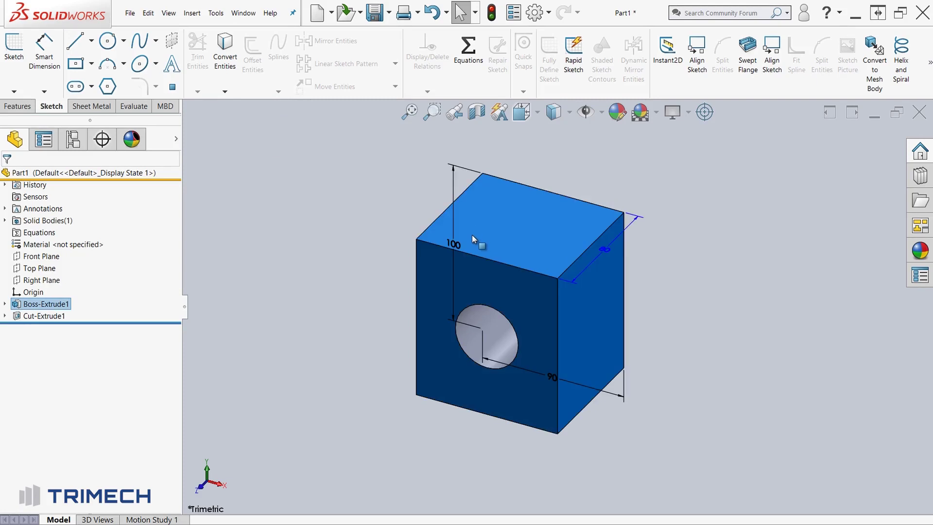
Link the 100 mm dimension (D1@Sketch1) to a shared value named 'Linked Values'
{"action": "right_click", "coordinate": [458, 246]}
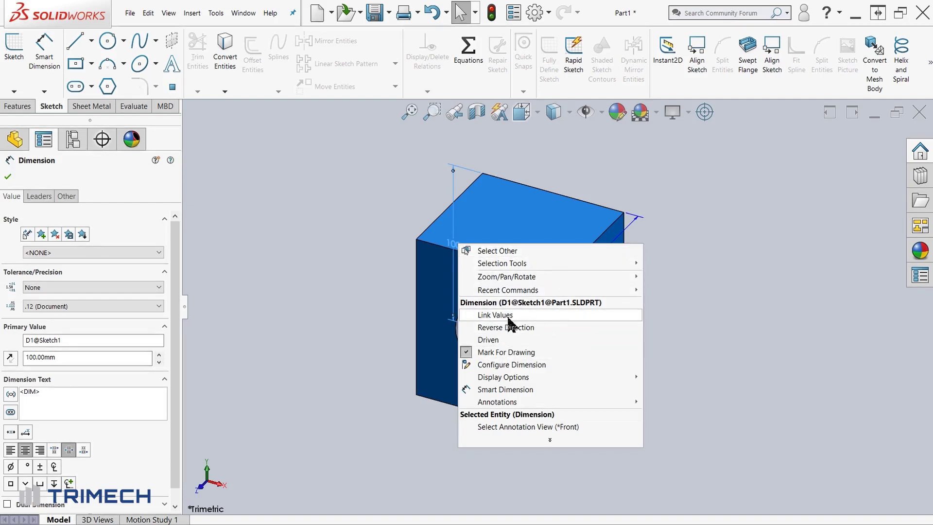
{"action": "key", "text": "Escape"}
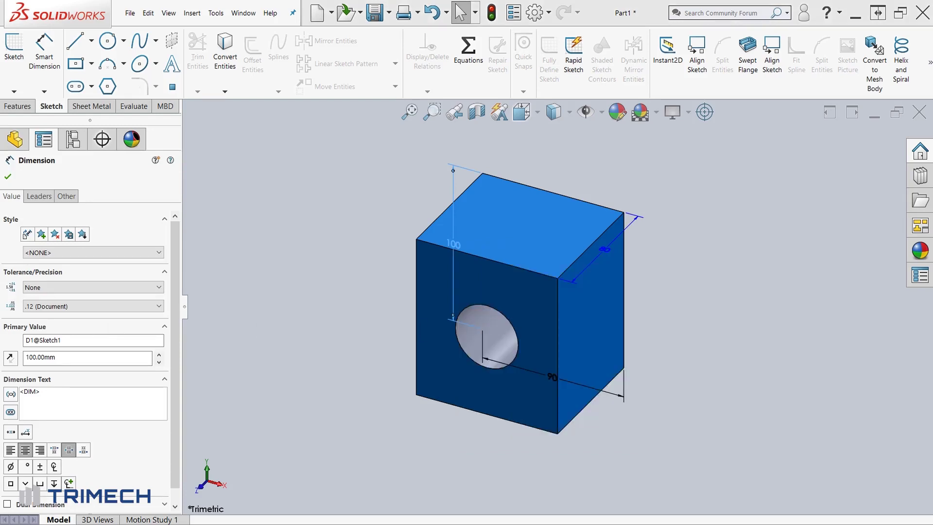
{"action": "left_click_drag", "start_coordinate": [10, 163], "coordinate": [345, 171]}
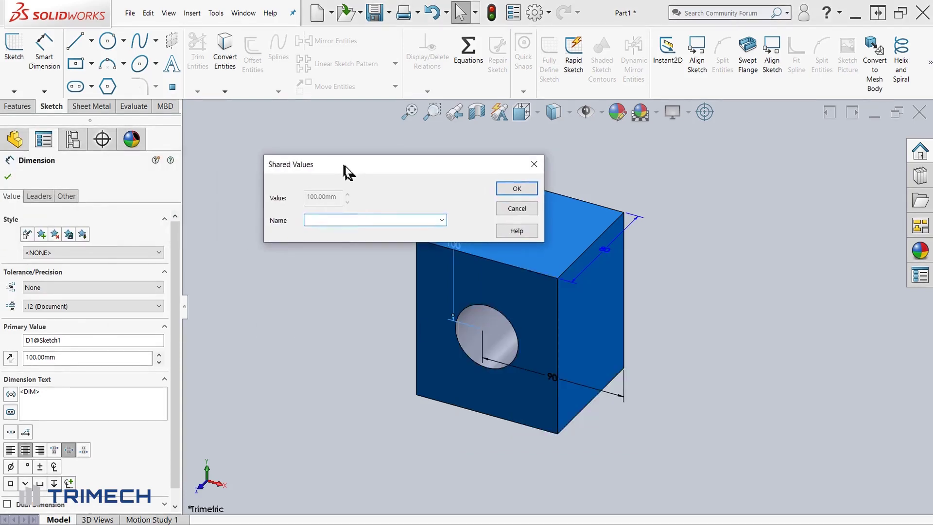
{"action": "left_click", "coordinate": [340, 223]}
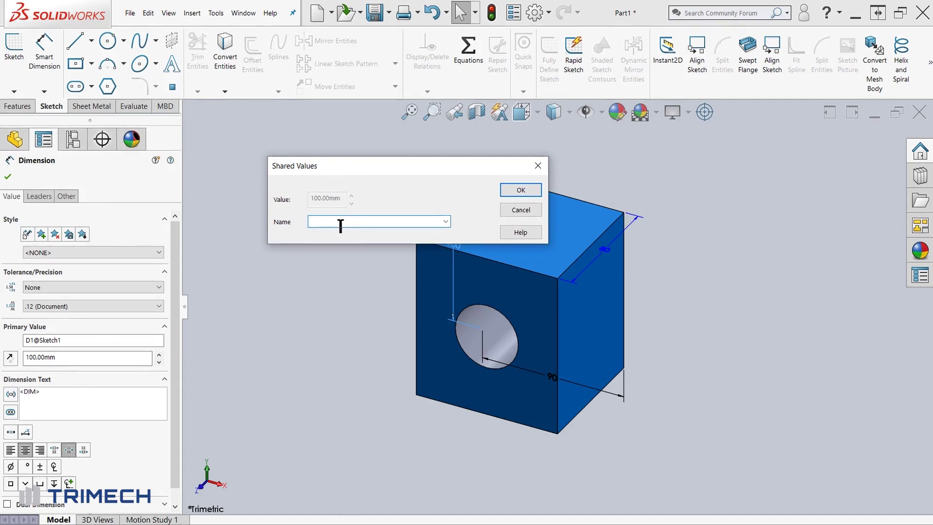
{"action": "type", "text": "E"}
{"action": "key", "text": "BackSpace"}
{"action": "type", "text": "Linked Values"}
{"action": "left_click", "coordinate": [515, 189]}
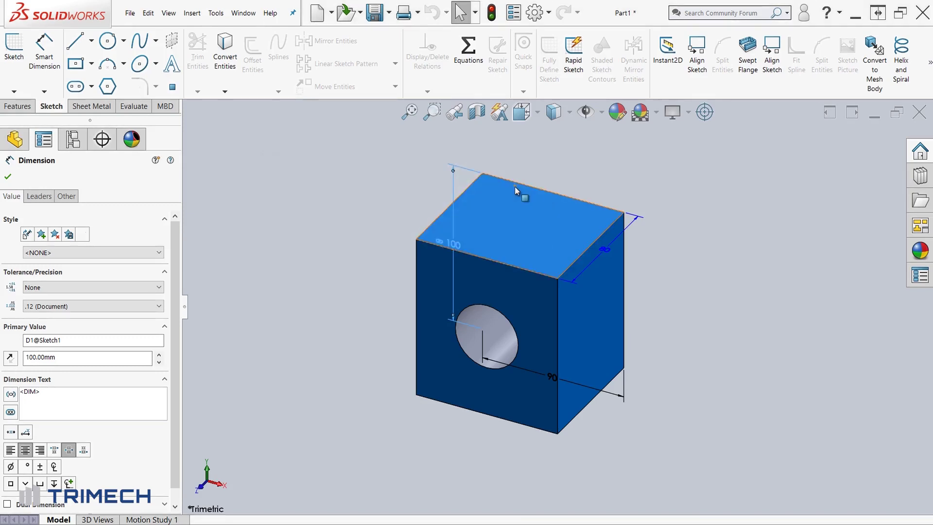
{"action": "left_click", "coordinate": [381, 188]}
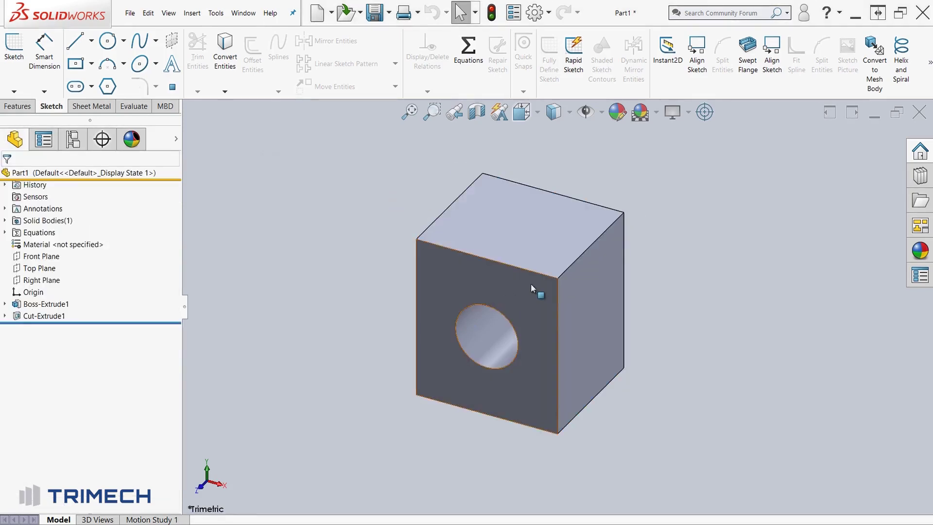
Bring up the block's dimensions, tilting the view to reach the 90 dimension
{"action": "left_click", "coordinate": [505, 202]}
{"action": "double_click", "coordinate": [478, 228]}
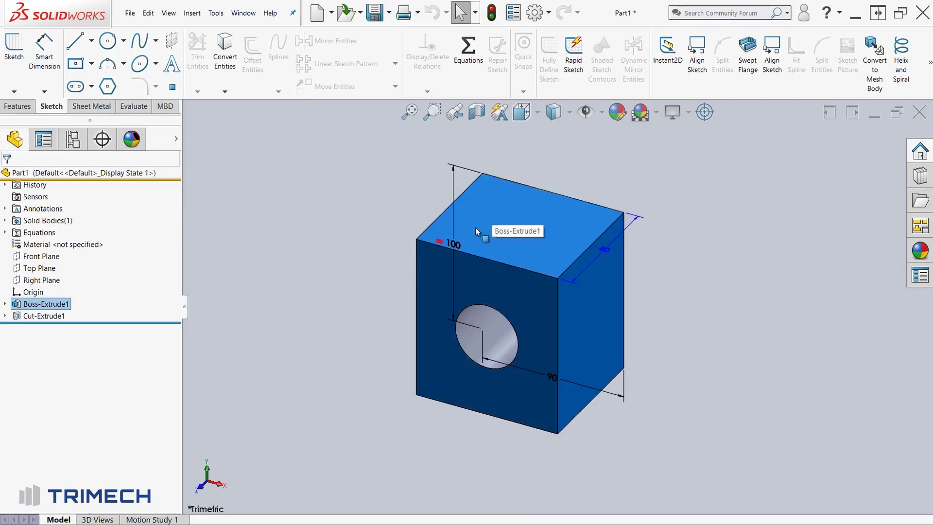
{"action": "middle_click_drag", "start_coordinate": [476, 231], "coordinate": [443, 262]}
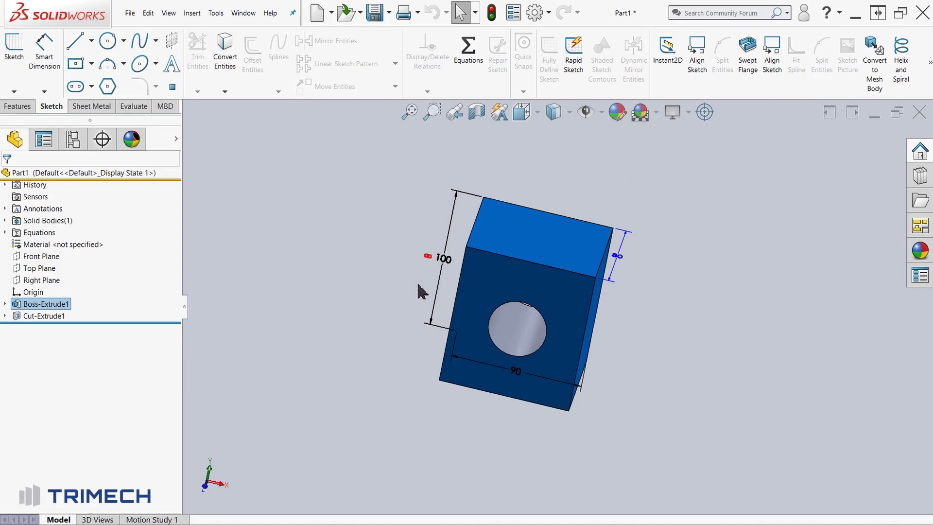
{"action": "left_click", "coordinate": [380, 317]}
{"action": "left_click", "coordinate": [538, 397]}
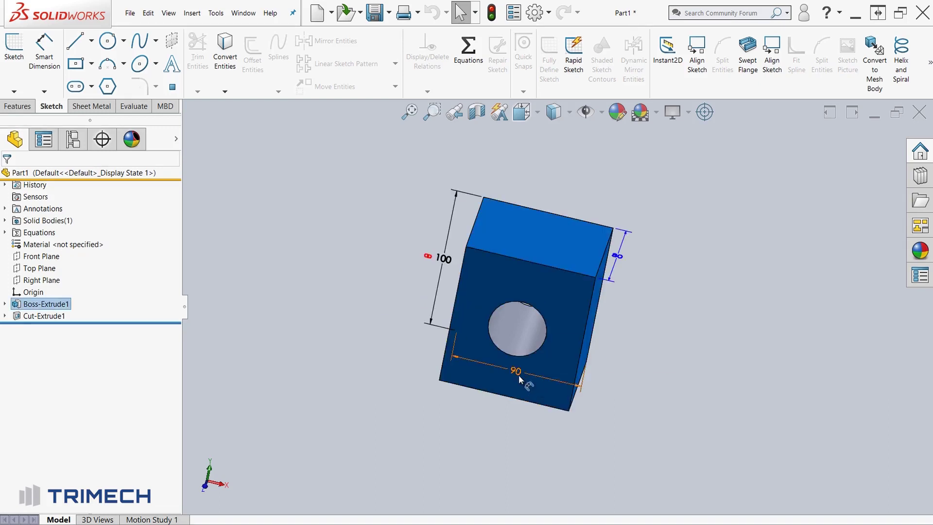
Link the 90 mm dimension to the existing 'Linked Values' so it becomes 100
{"action": "right_click", "coordinate": [516, 378]}
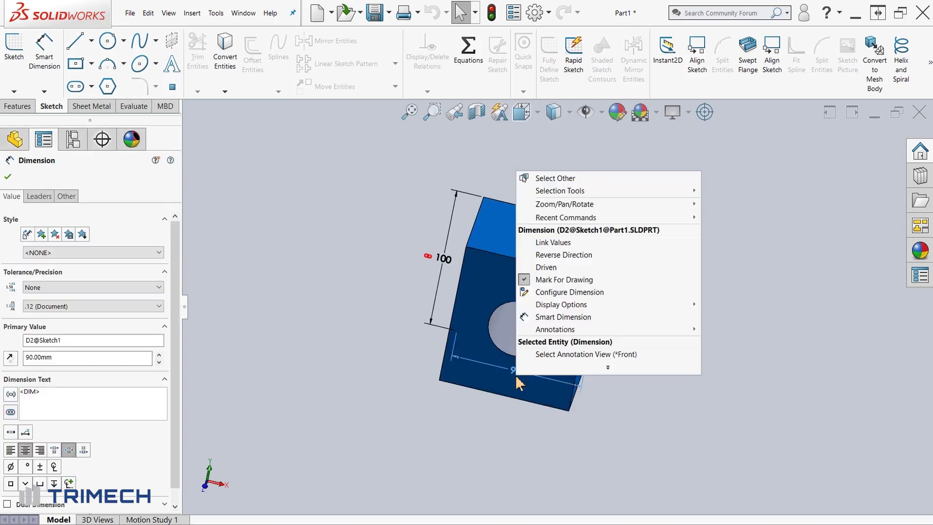
{"action": "left_click", "coordinate": [554, 243]}
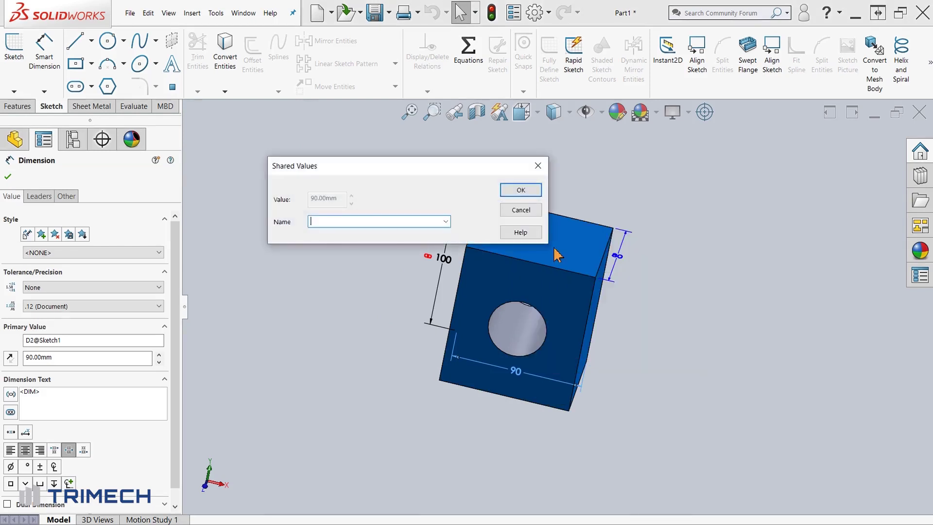
{"action": "left_click", "coordinate": [446, 226]}
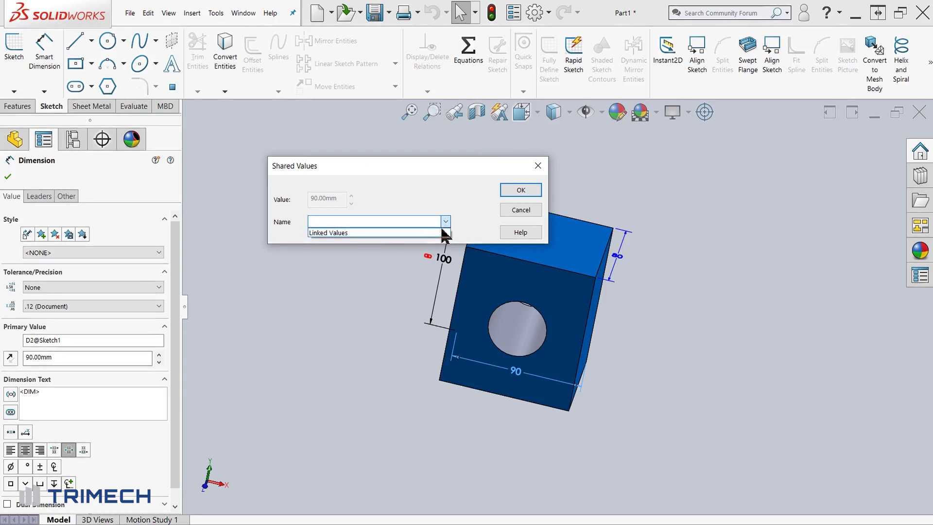
{"action": "left_click", "coordinate": [365, 233]}
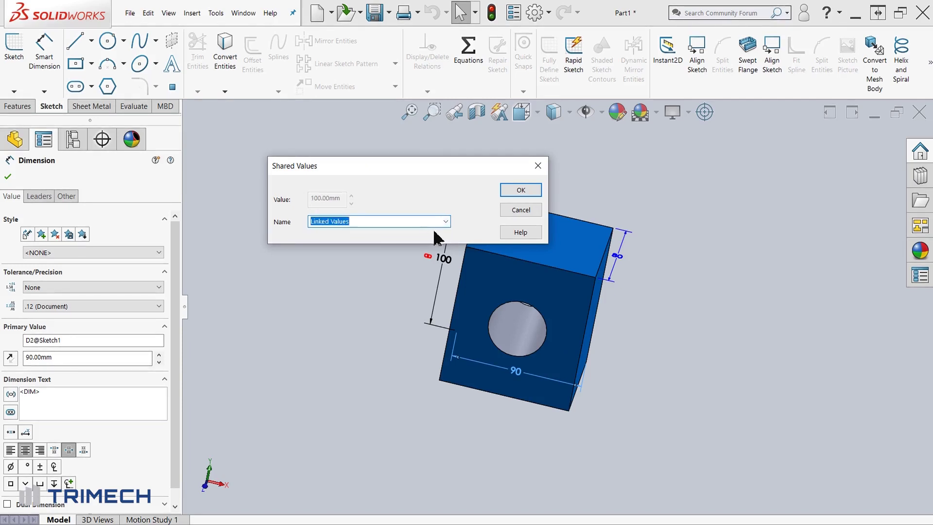
{"action": "left_click", "coordinate": [508, 196]}
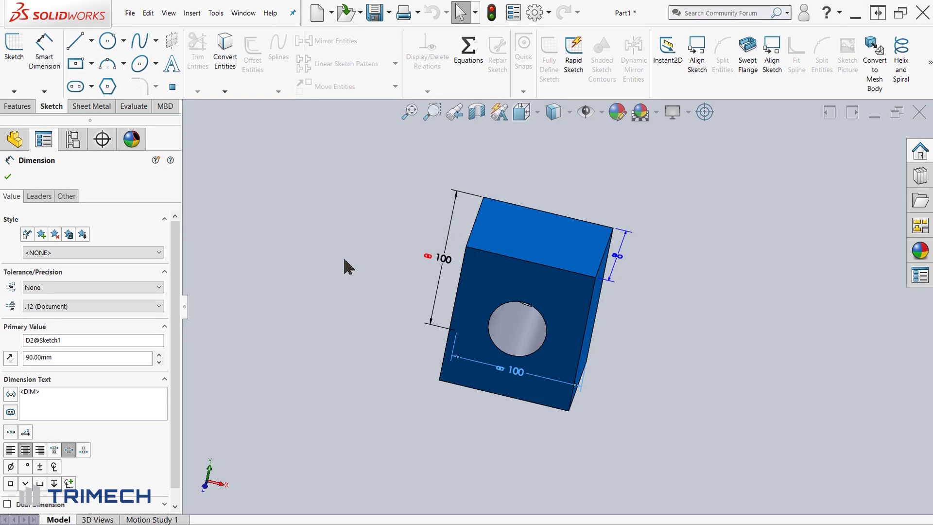
{"action": "left_click", "coordinate": [349, 267]}
{"action": "left_click", "coordinate": [491, 286]}
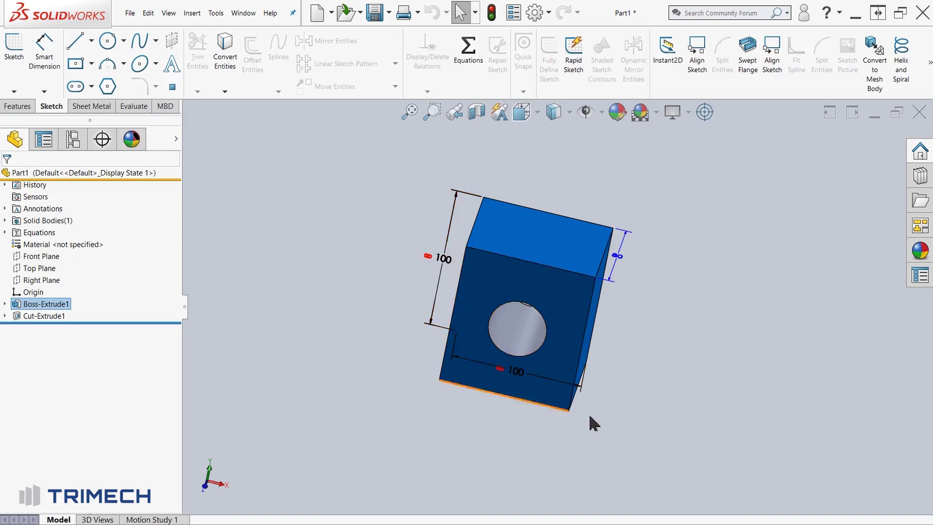
{"action": "double_click", "coordinate": [443, 262]}
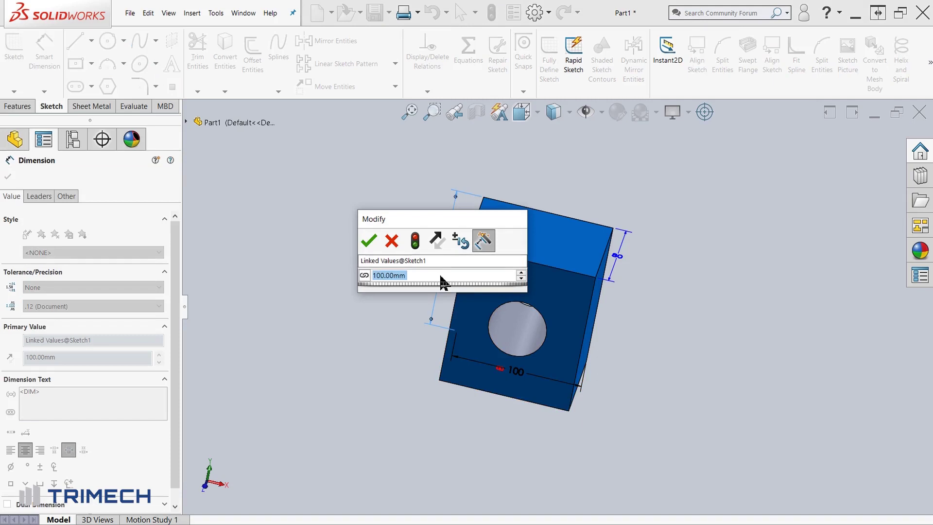
{"action": "type", "text": "100"}
{"action": "key", "text": "Return"}
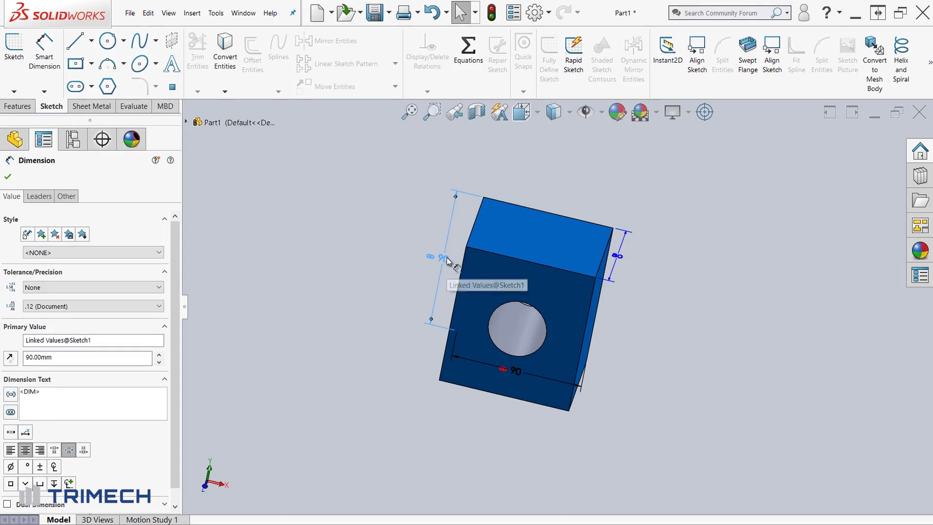
{"action": "left_click", "coordinate": [478, 440]}
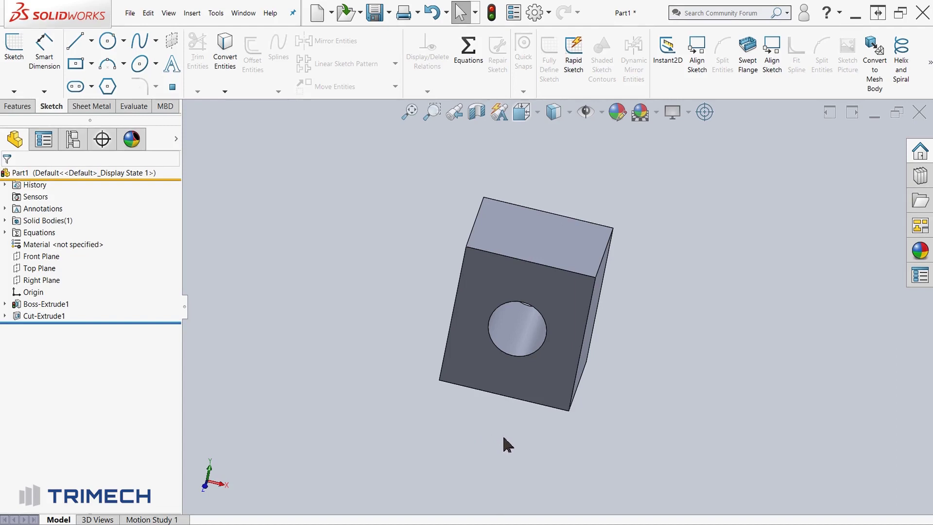
Set the 80 mm depth (D1@Boss-Extrude1) to =Global, creating the global variable Global
{"action": "mouse_move", "coordinate": [619, 327]}
{"action": "middle_mouse_down"}
{"action": "mouse_move", "coordinate": [625, 308]}
{"action": "mouse_move", "coordinate": [608, 325]}
{"action": "middle_mouse_up"}
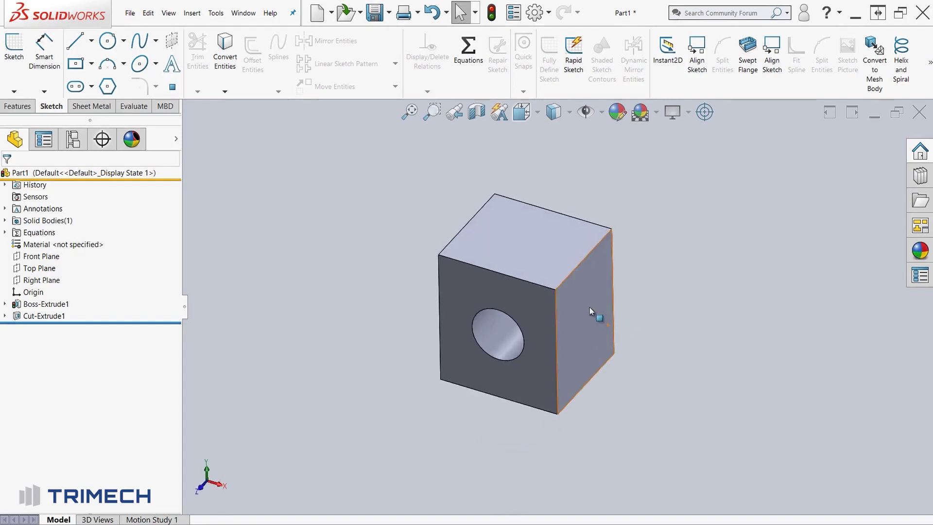
{"action": "double_click", "coordinate": [589, 304]}
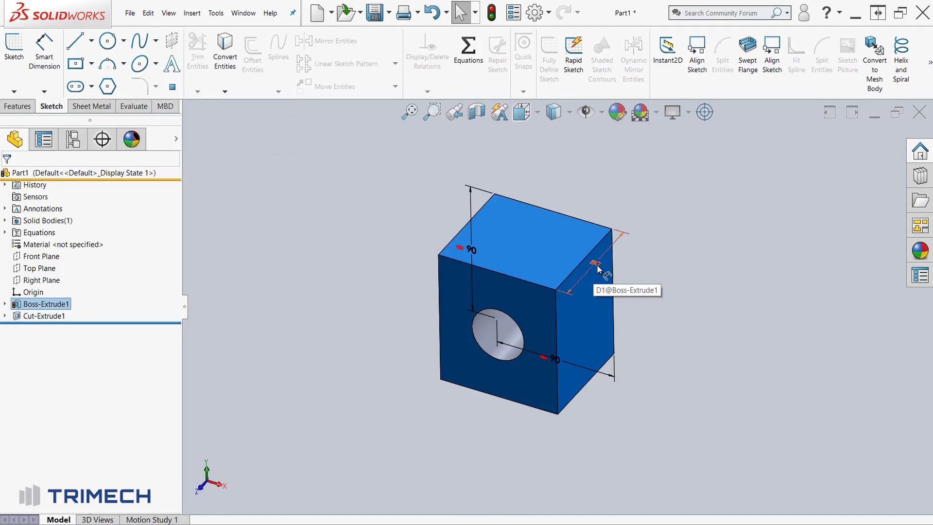
{"action": "double_click", "coordinate": [596, 265]}
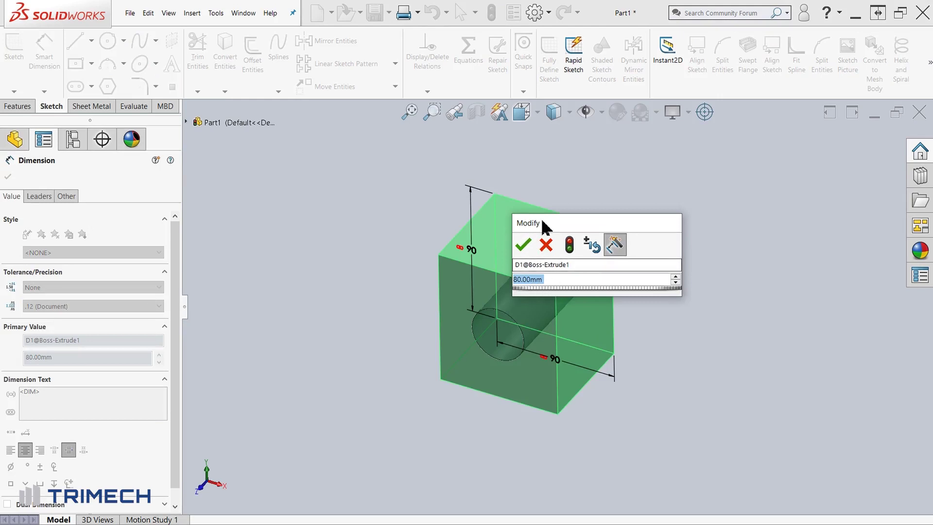
{"action": "left_click", "coordinate": [557, 280]}
{"action": "left_click_drag", "start_coordinate": [541, 280], "coordinate": [513, 279]}
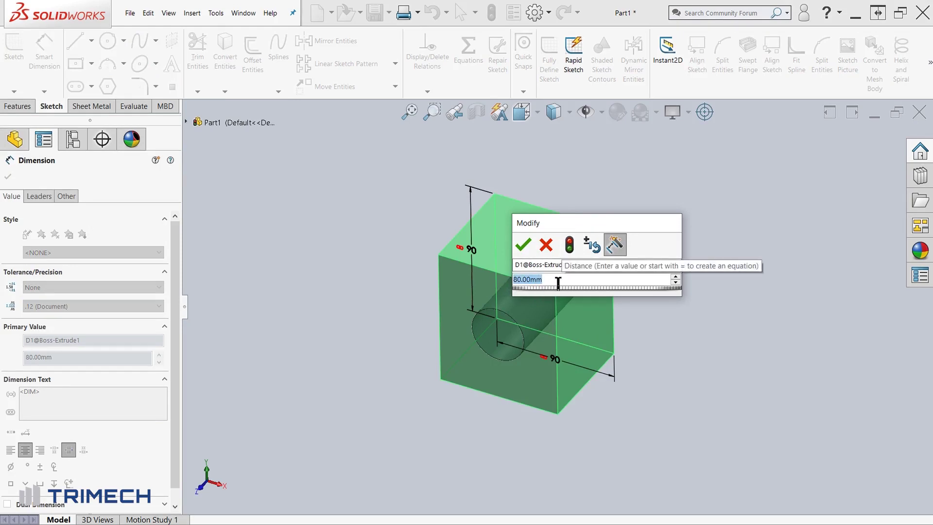
{"action": "type", "text": "="}
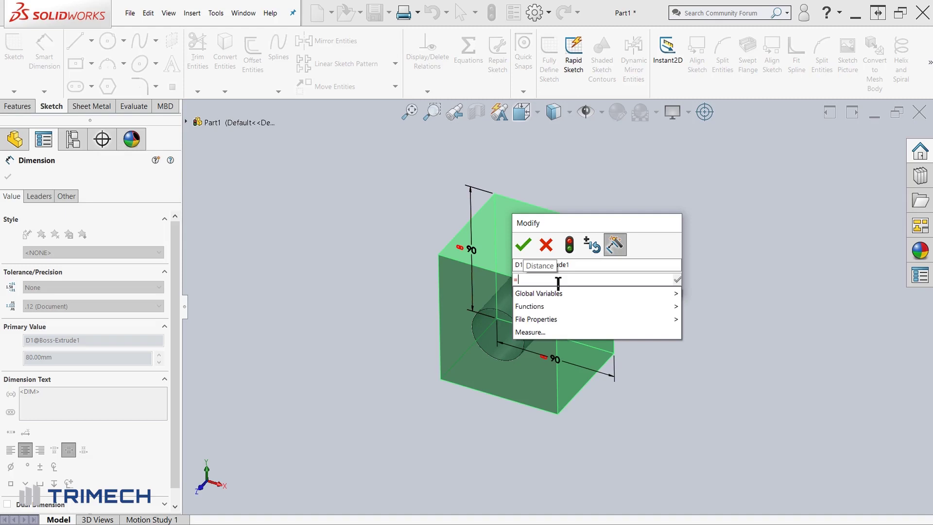
{"action": "type", "text": "Global"}
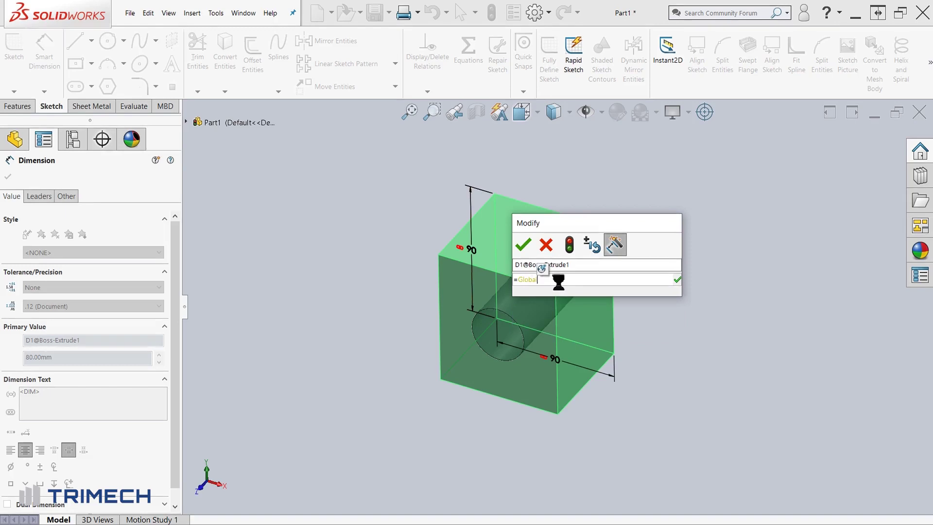
{"action": "key", "text": "Return"}
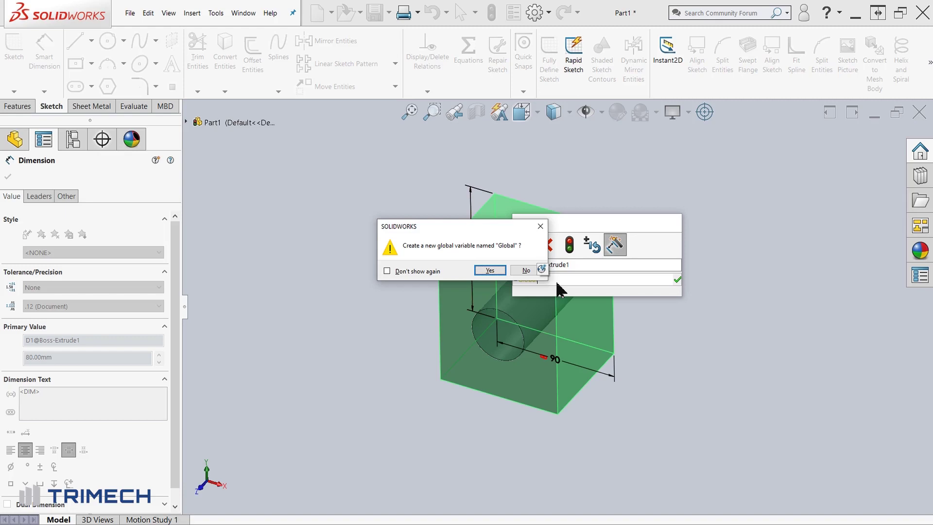
{"action": "left_click", "coordinate": [490, 270]}
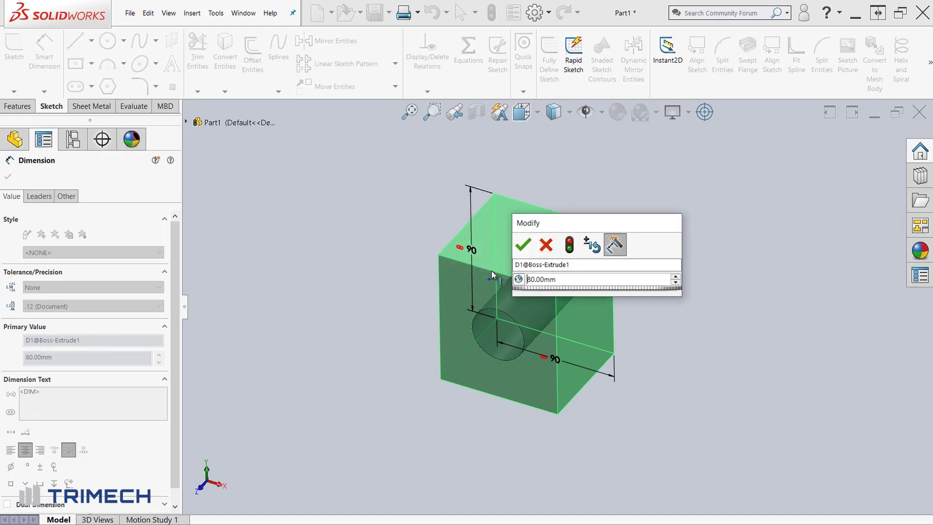
{"action": "left_click", "coordinate": [521, 245]}
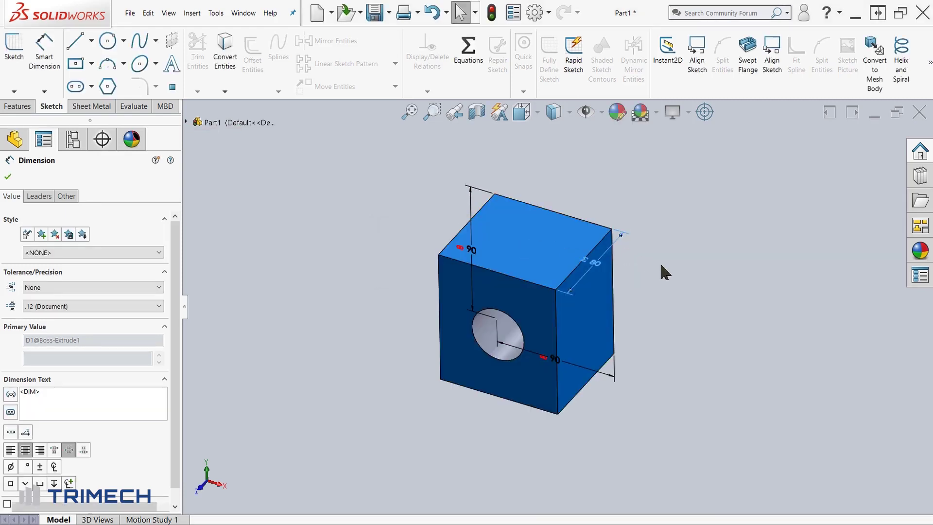
Change the Boss-Extrude1 depth dimension from 80 to 70 mm
{"action": "left_click", "coordinate": [661, 270]}
{"action": "left_click", "coordinate": [582, 282]}
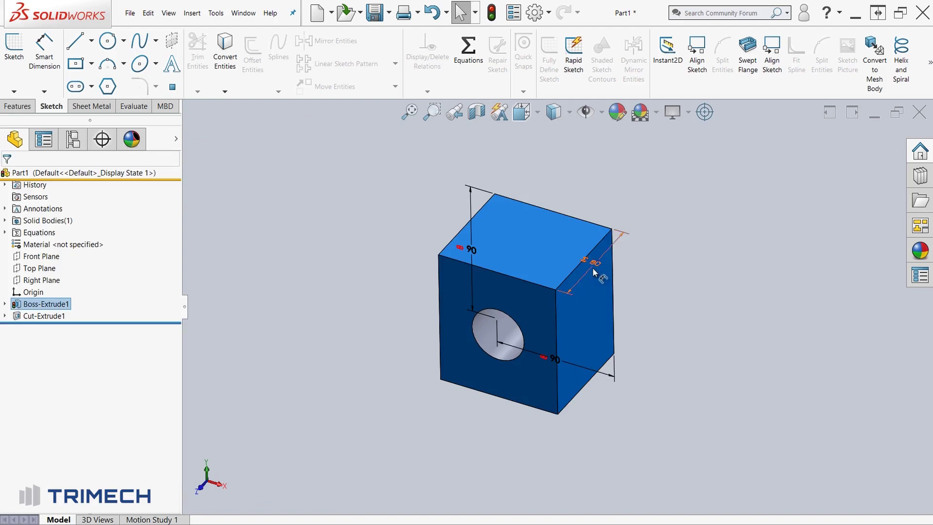
{"action": "left_click", "coordinate": [690, 333]}
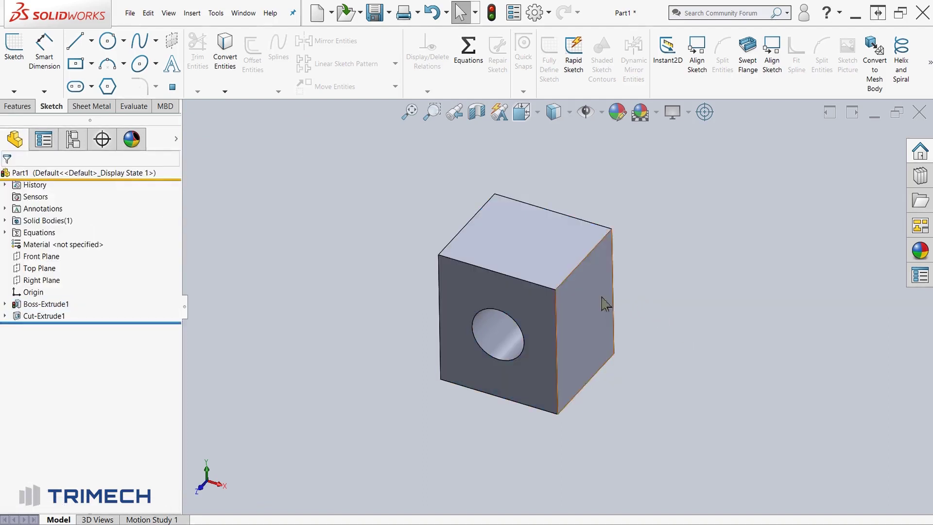
{"action": "left_click", "coordinate": [605, 303]}
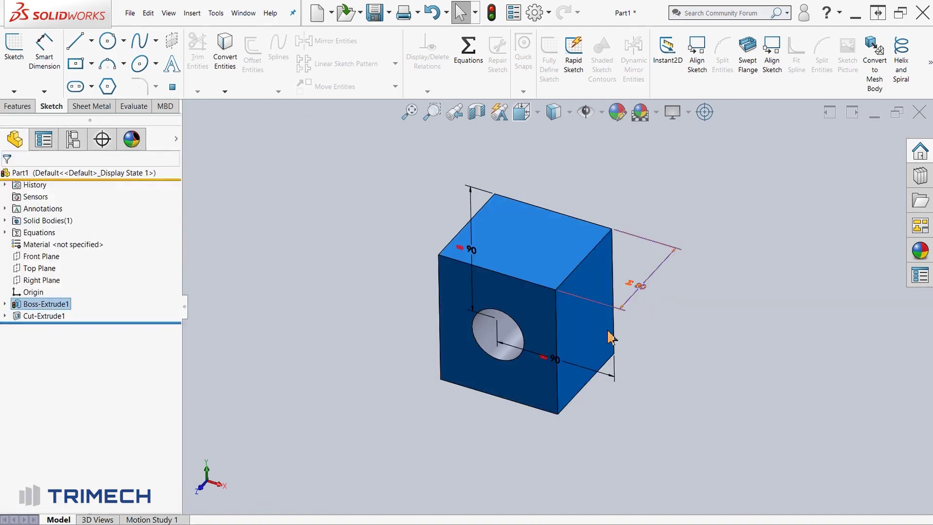
{"action": "double_click", "coordinate": [638, 290]}
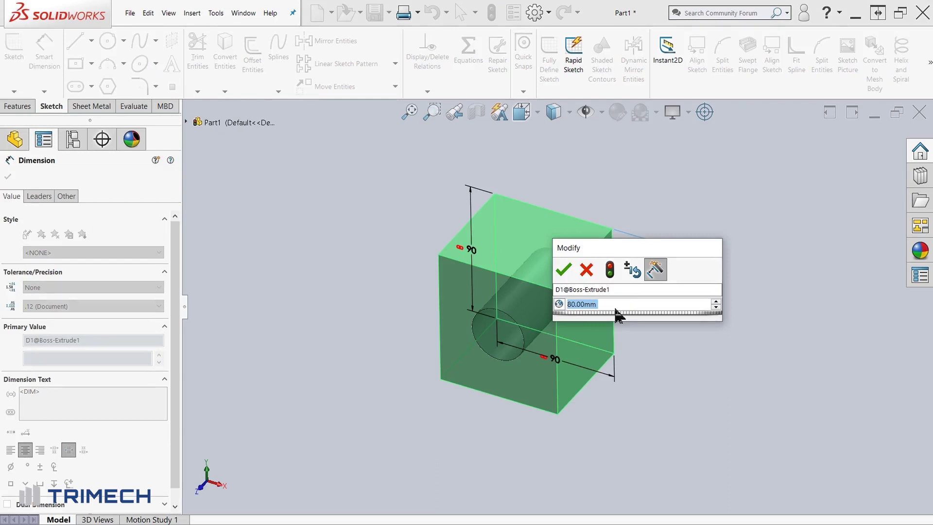
{"action": "type", "text": "70"}
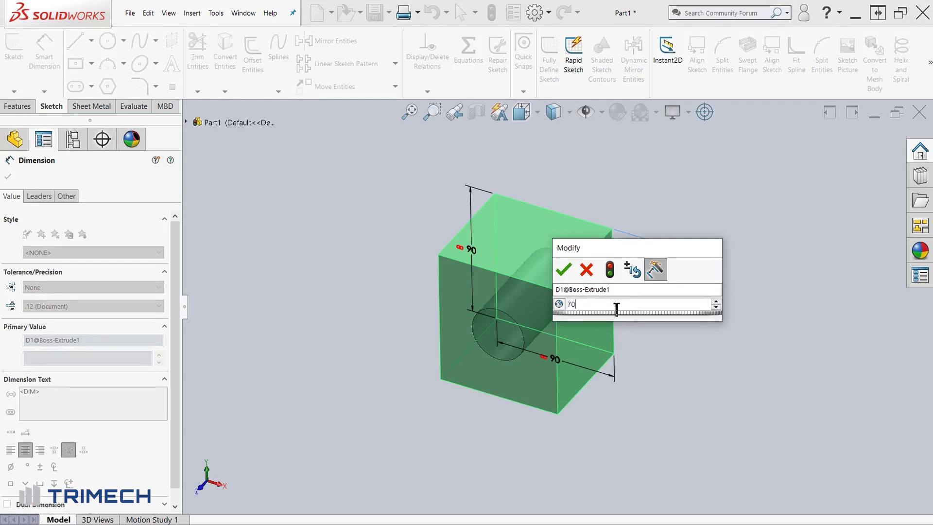
{"action": "left_click", "coordinate": [563, 270]}
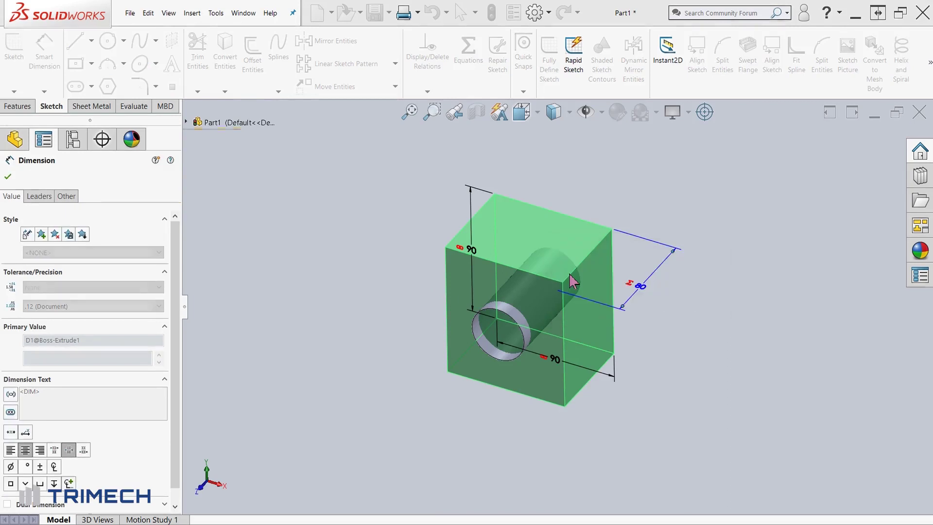
{"action": "left_click", "coordinate": [664, 315]}
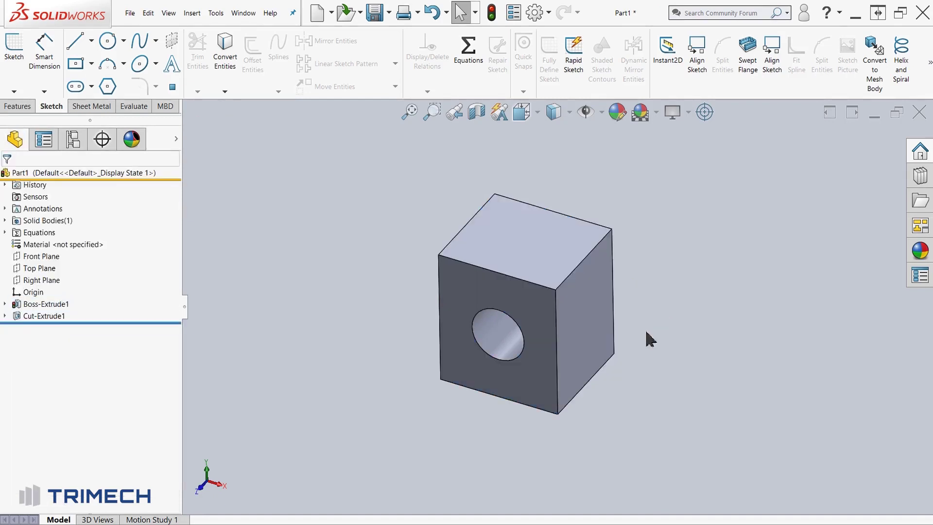
Open the Equations, Global Variables, and Dimensions dialog via a Commands search for 'equations'
{"action": "right_click", "coordinate": [37, 233]}
{"action": "left_click", "coordinate": [278, 225]}
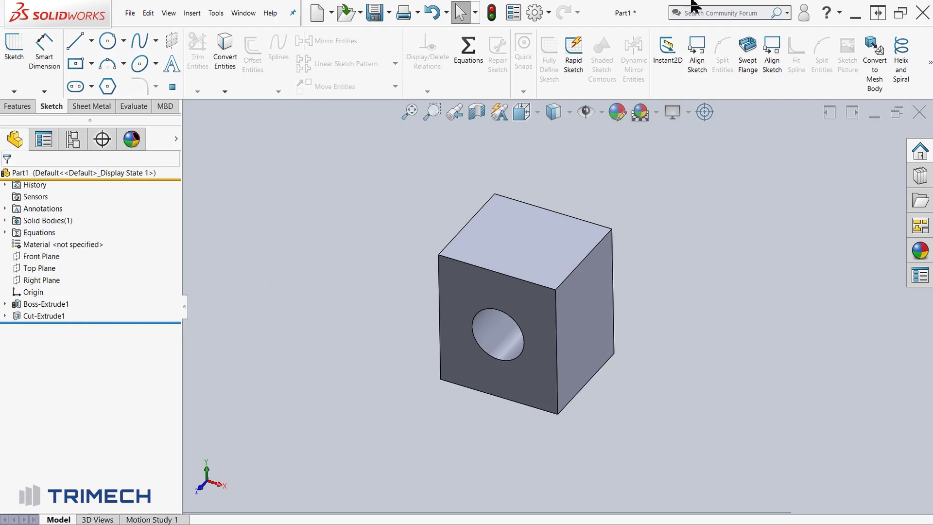
{"action": "left_click", "coordinate": [787, 14]}
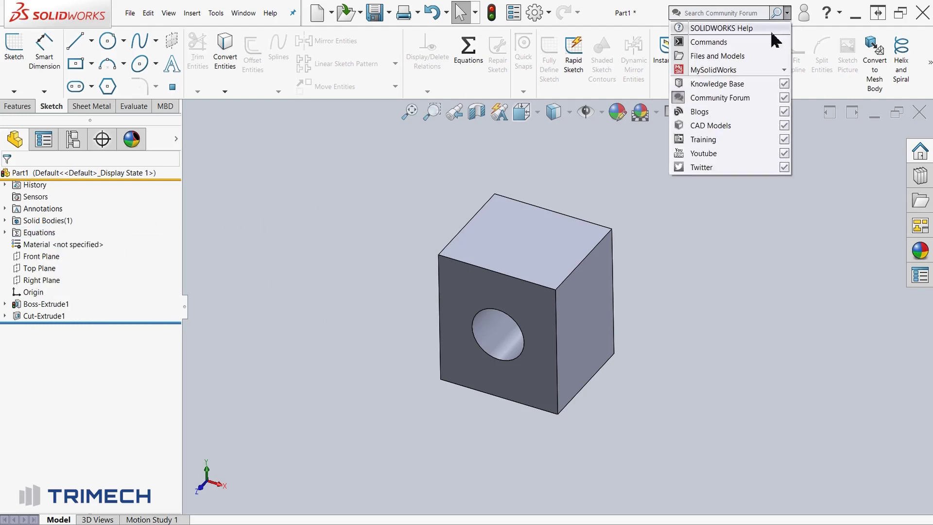
{"action": "left_click", "coordinate": [766, 40]}
{"action": "type", "text": "eq"}
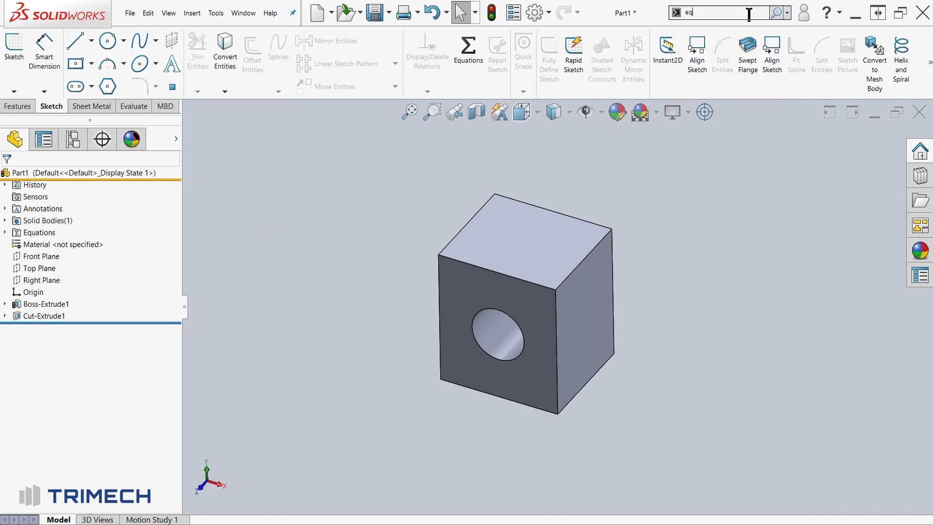
{"action": "type", "text": "uations"}
{"action": "key", "text": "Return"}
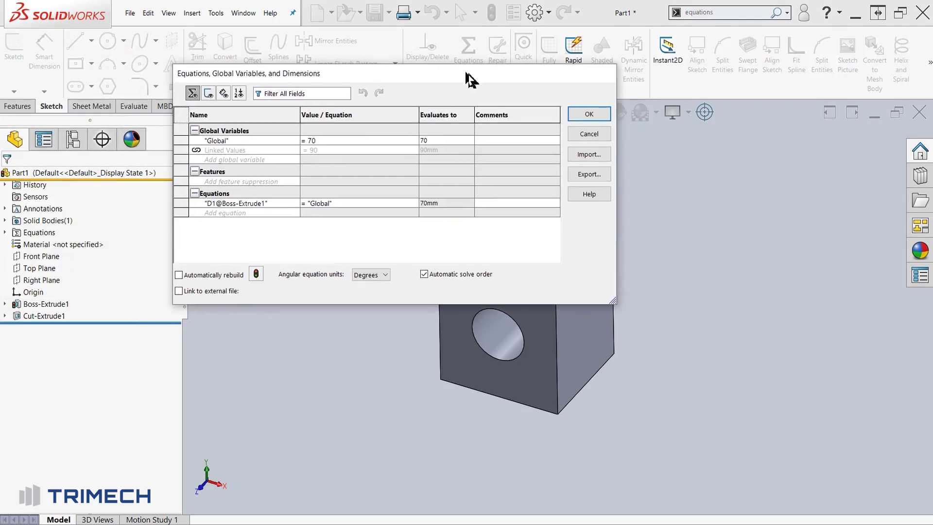
{"action": "left_click_drag", "start_coordinate": [467, 75], "coordinate": [499, 99]}
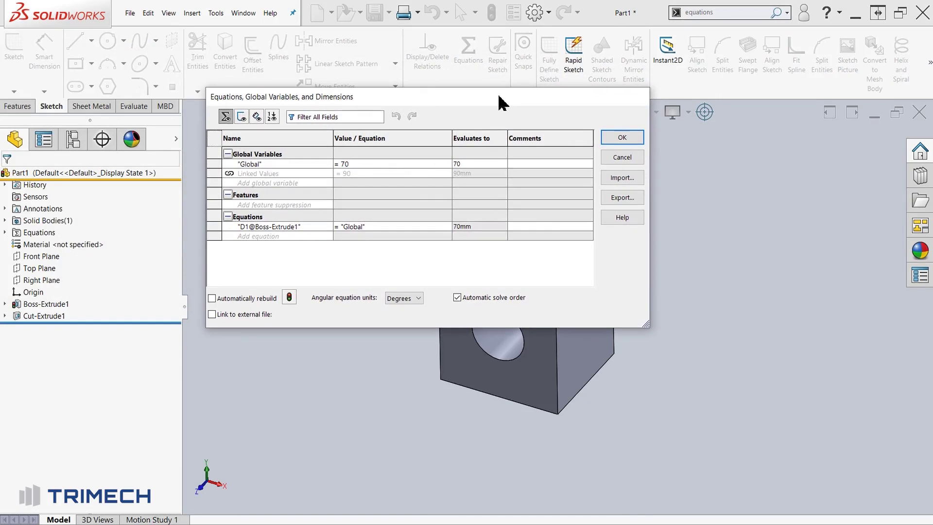